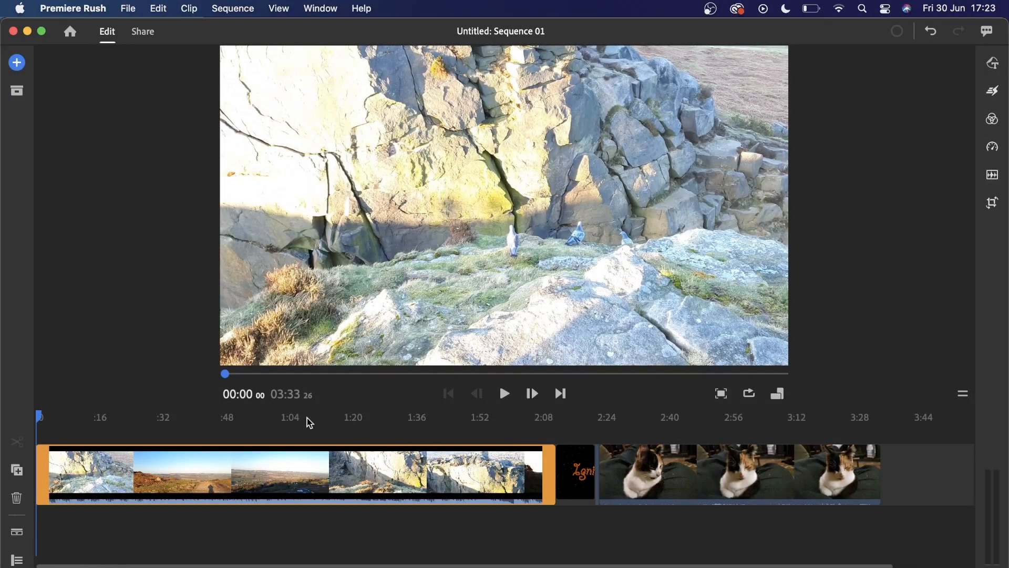
- Split the landscape clip at about 00:10 and 00:23, and duplicate the middle segment
drag(39, 416, 81, 429)
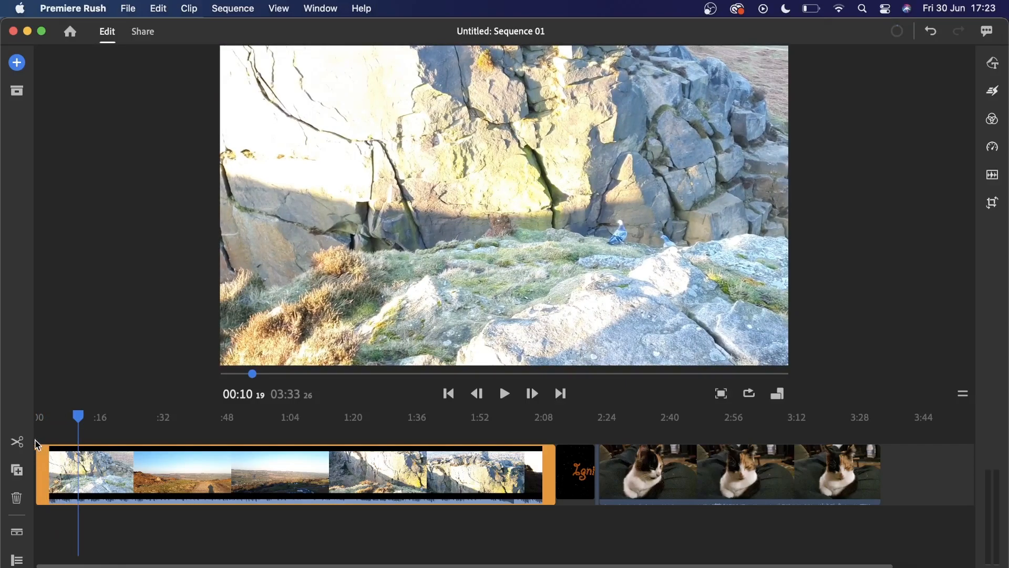
click(19, 443)
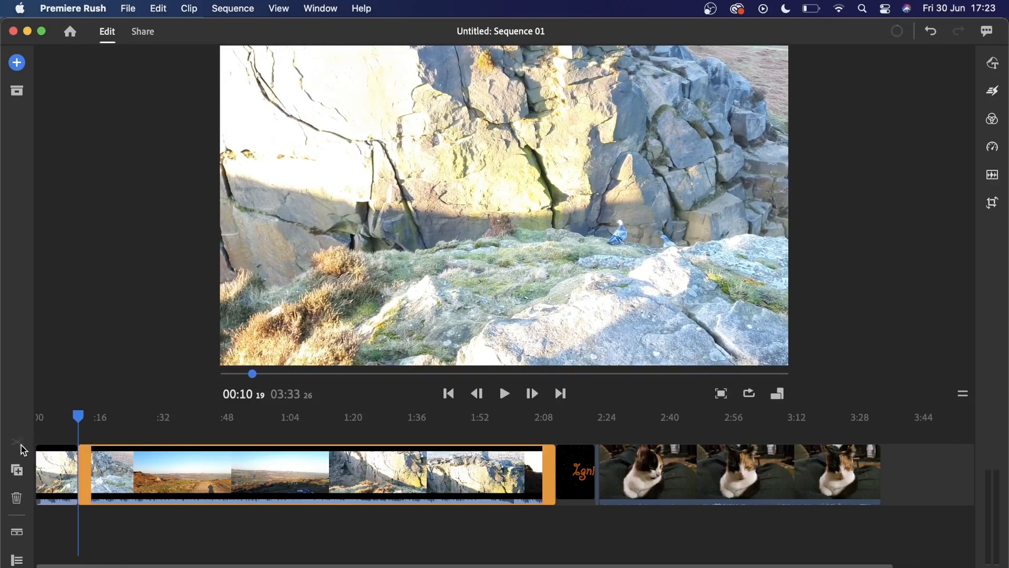
drag(82, 423, 127, 431)
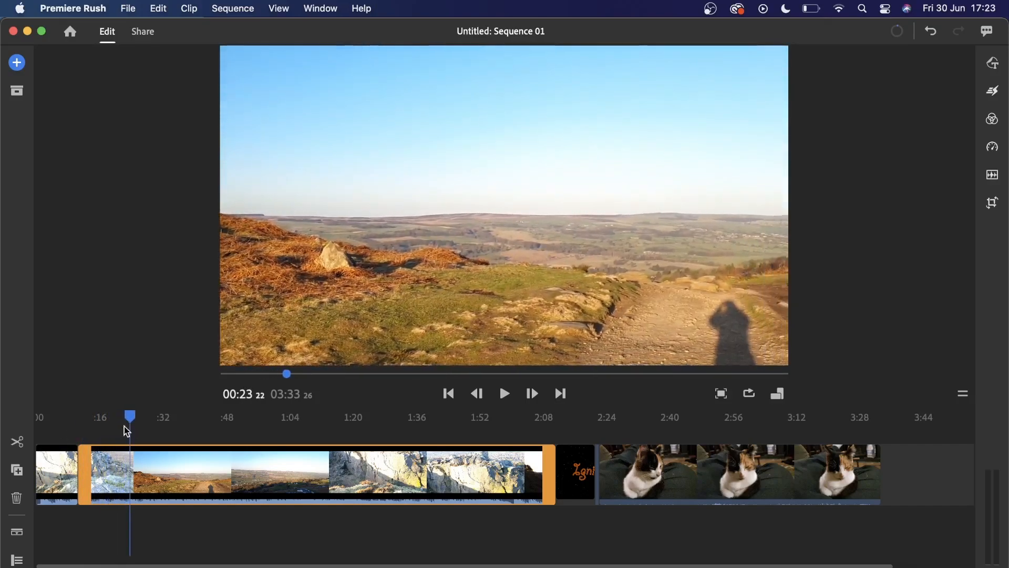
click(19, 444)
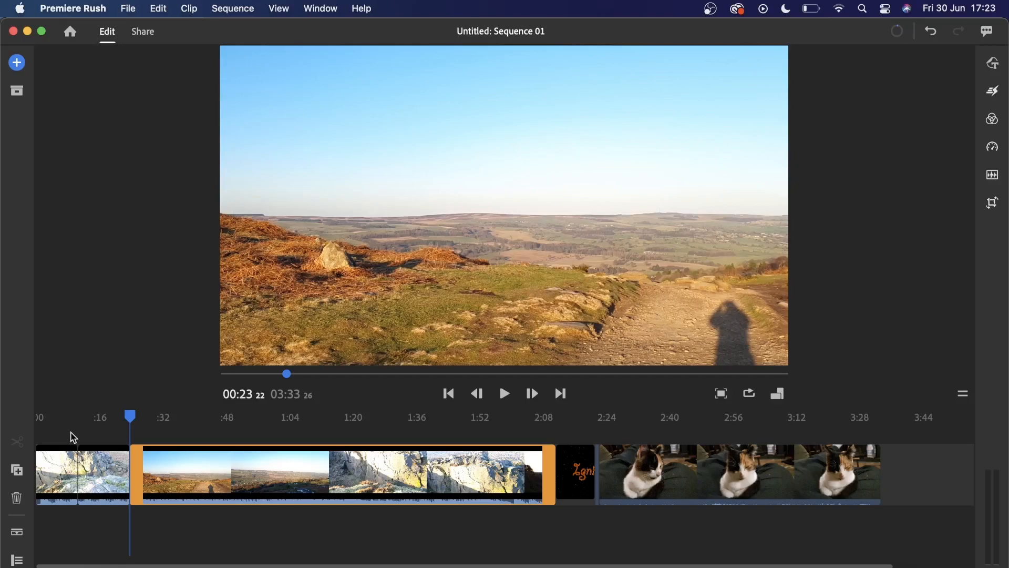
click(87, 469)
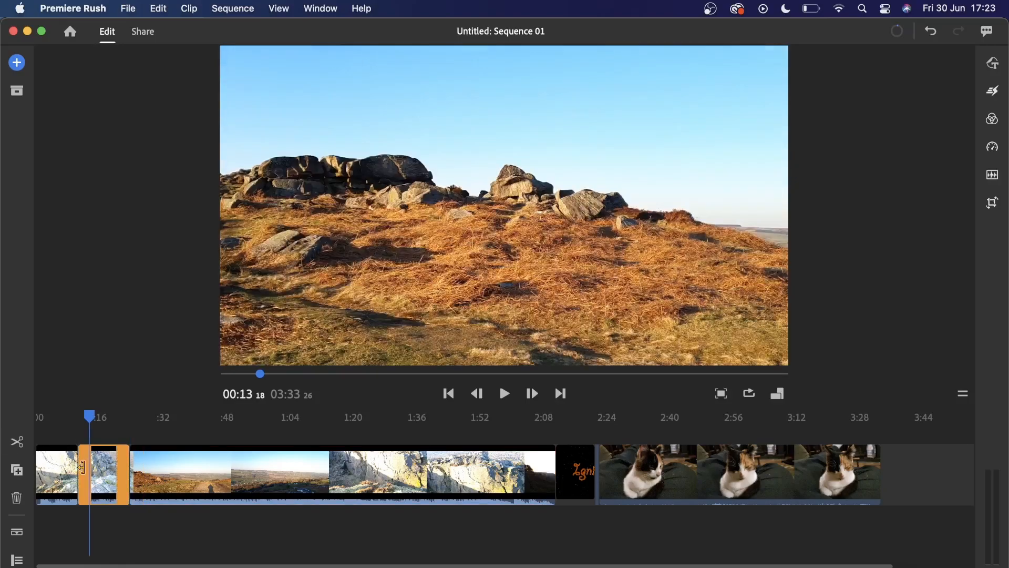
click(22, 475)
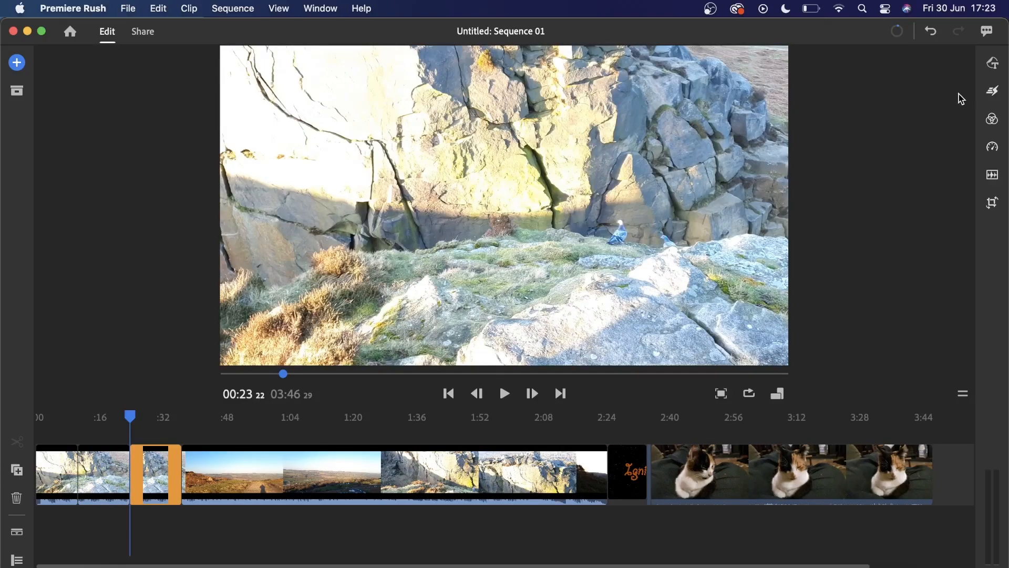
- Browse the graphics templates and move the polaroid overlay and the short graphic before it onto the track above the video
click(990, 68)
click(792, 111)
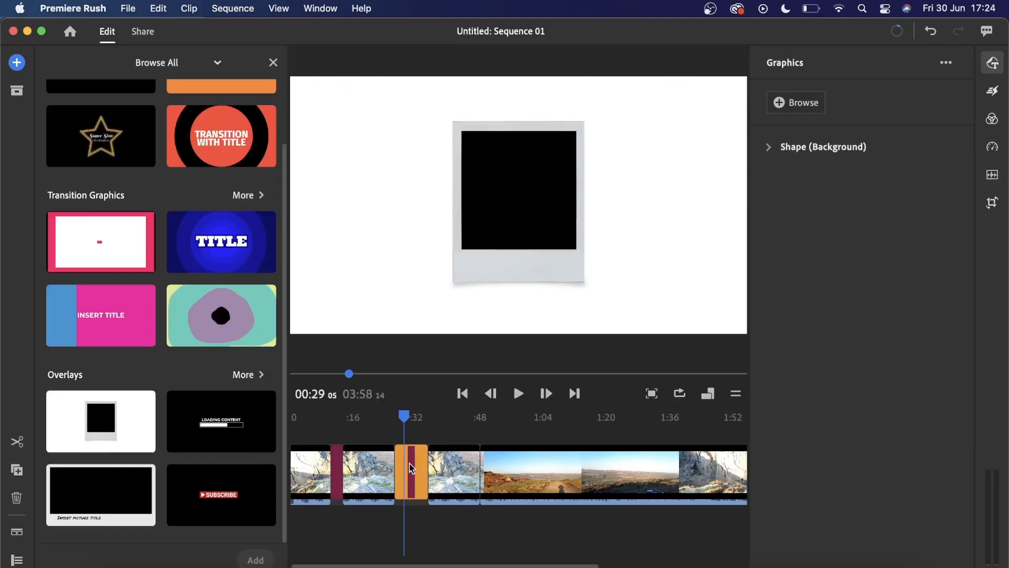
click(413, 447)
drag(413, 447, 398, 433)
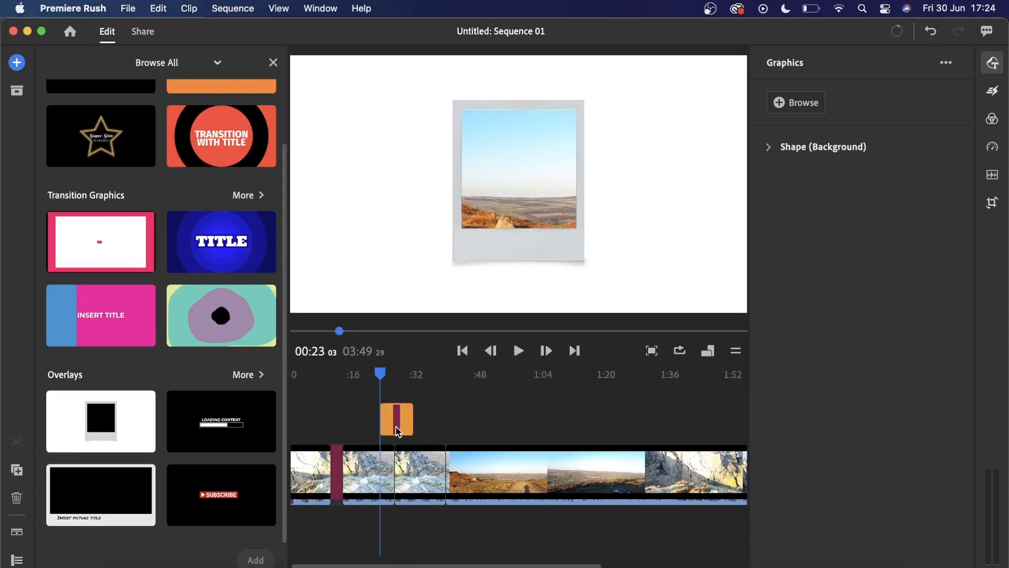
drag(331, 455, 326, 421)
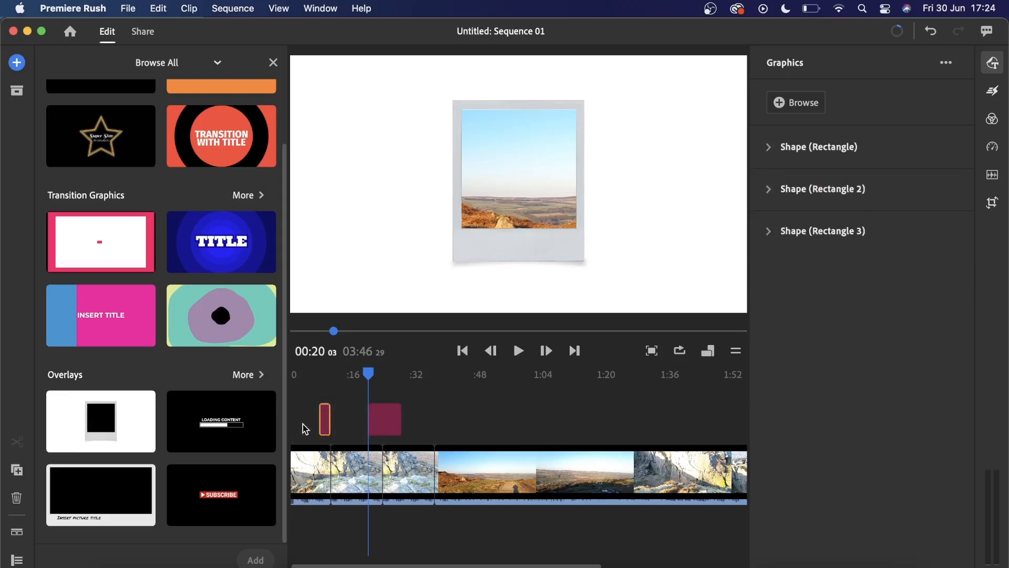
- Play the sequence through the polaroid overlay to preview how it frames the footage
click(305, 429)
key(space)
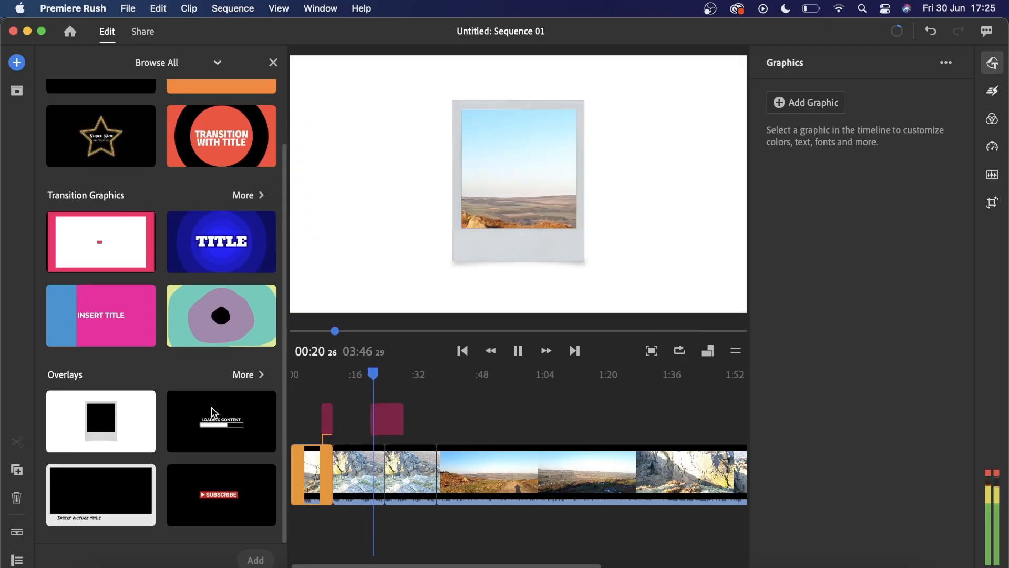
scroll(212, 412, up, 3)
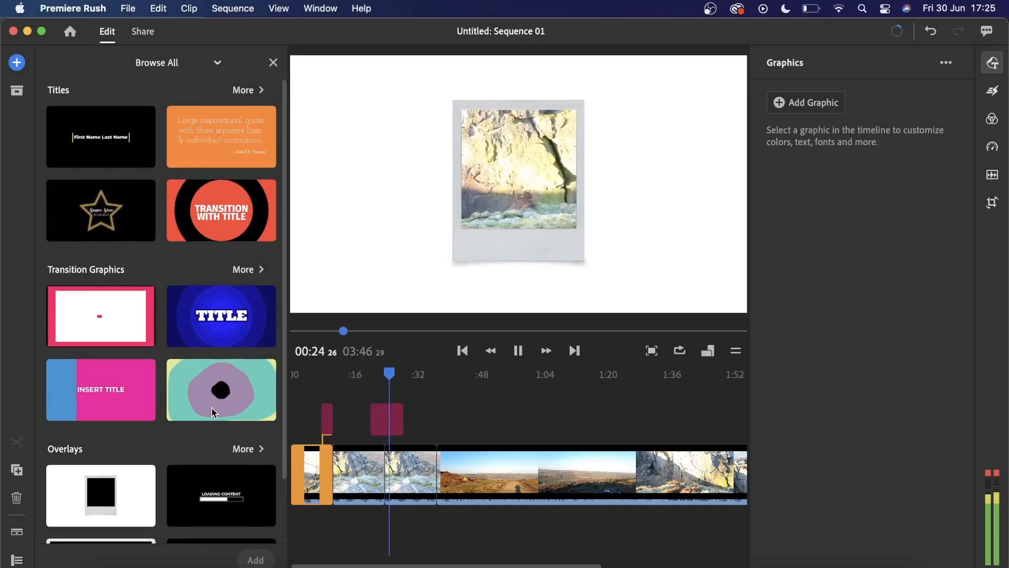
key(space)
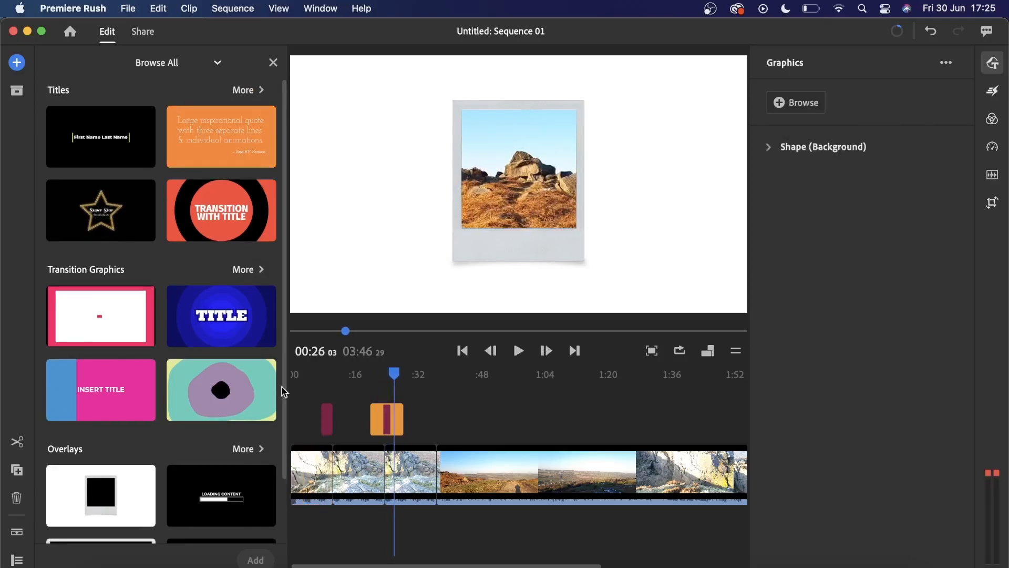
- Review the effects for the long landscape clip after the overlays, trying the Dissolve transition and returning it to None
click(993, 94)
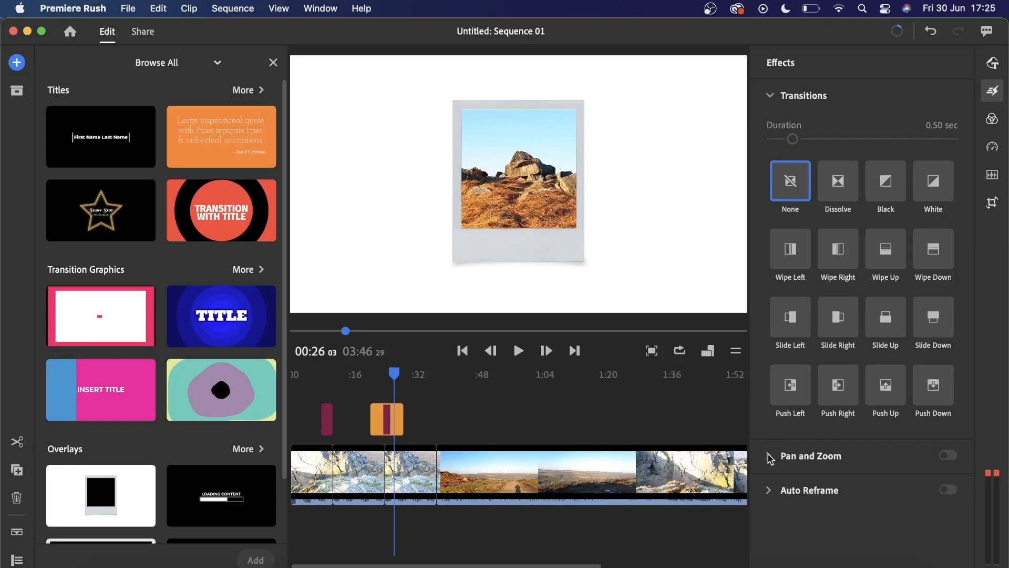
click(601, 451)
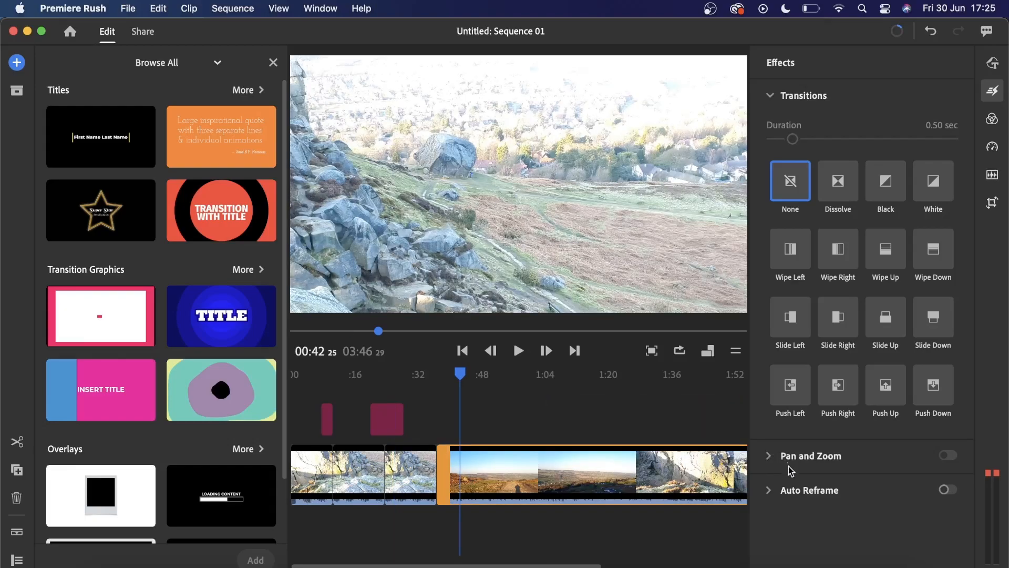
click(786, 490)
click(777, 99)
click(839, 188)
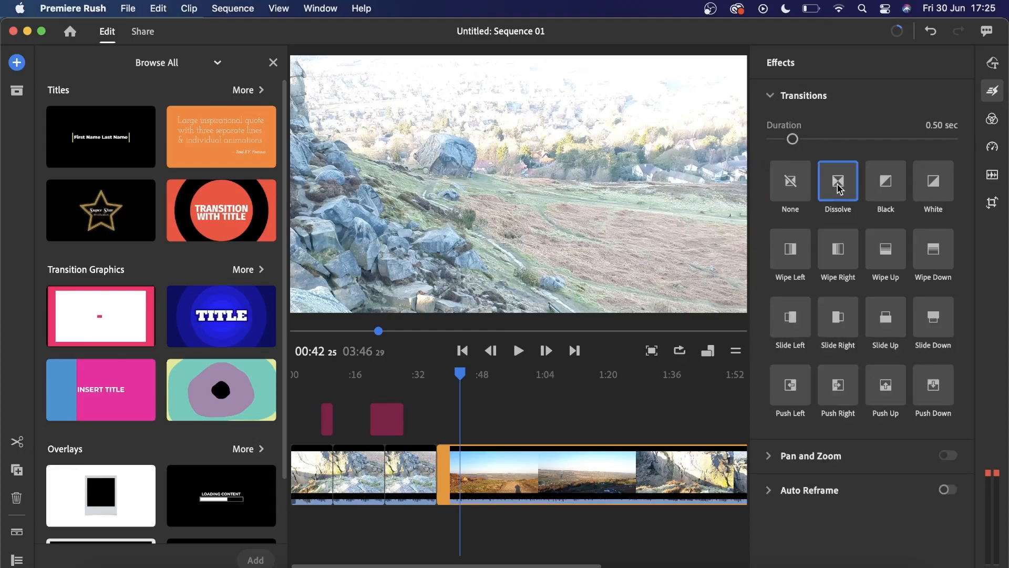
click(796, 185)
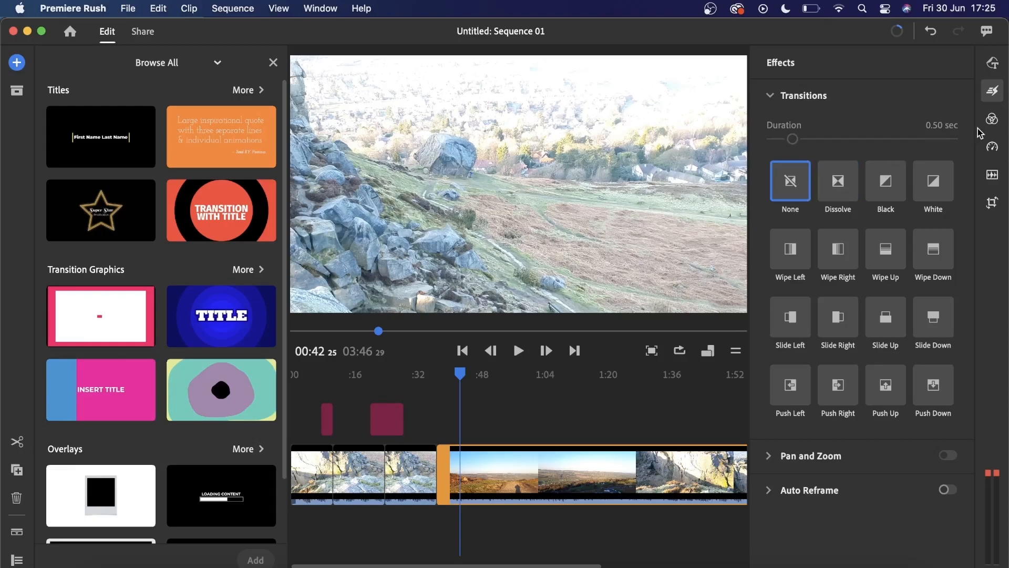
- Try the Cinematic, Bleach, Azure, Brightly and Airy color presets on the long landscape clip and return to None
click(992, 120)
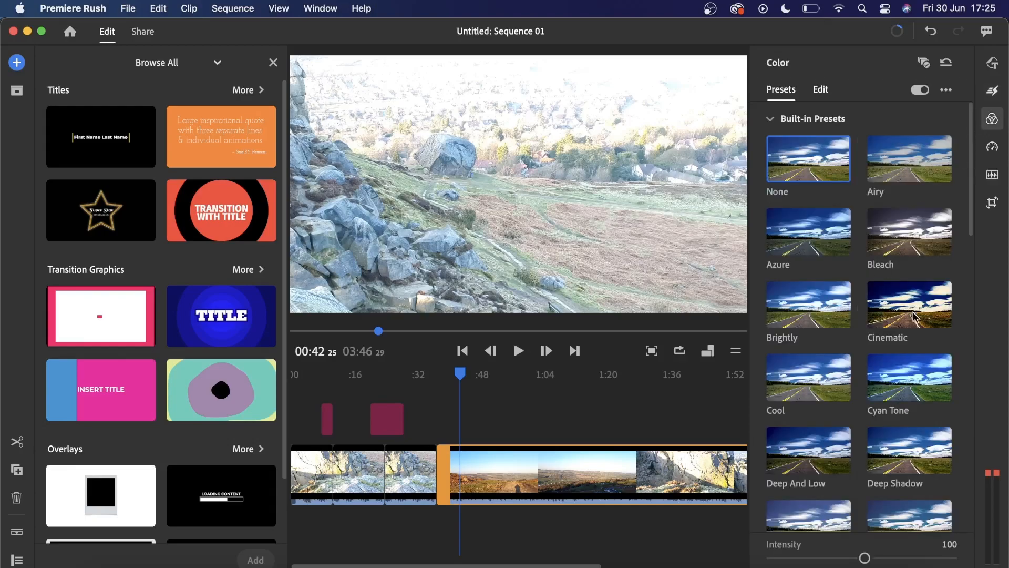
click(914, 317)
click(907, 248)
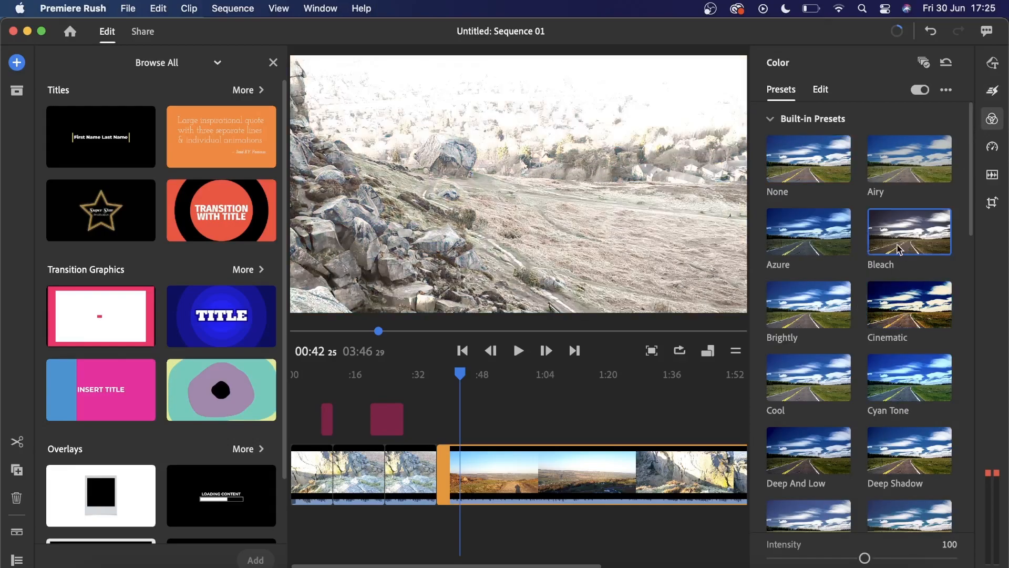
click(795, 243)
click(813, 308)
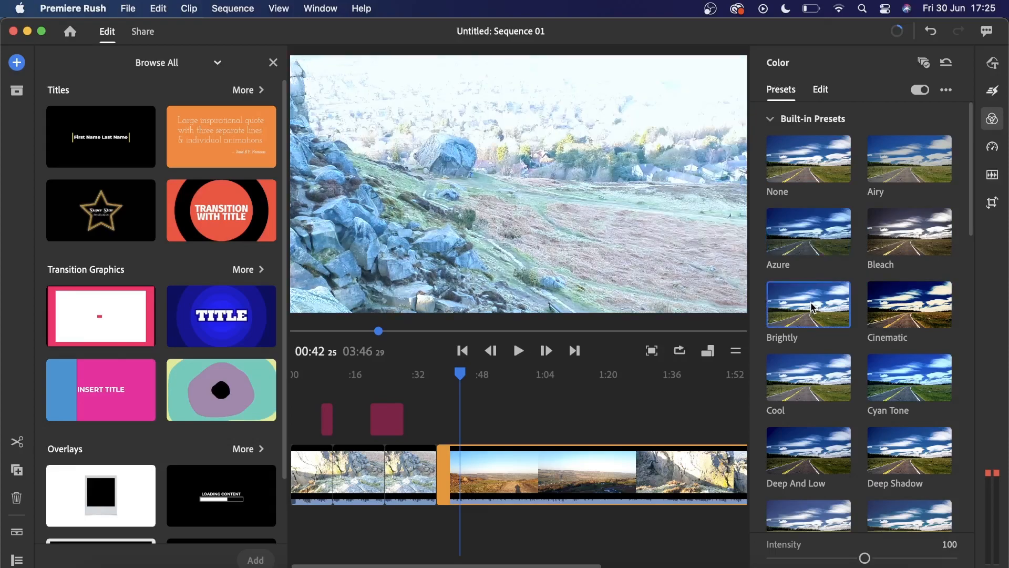
click(896, 174)
click(838, 159)
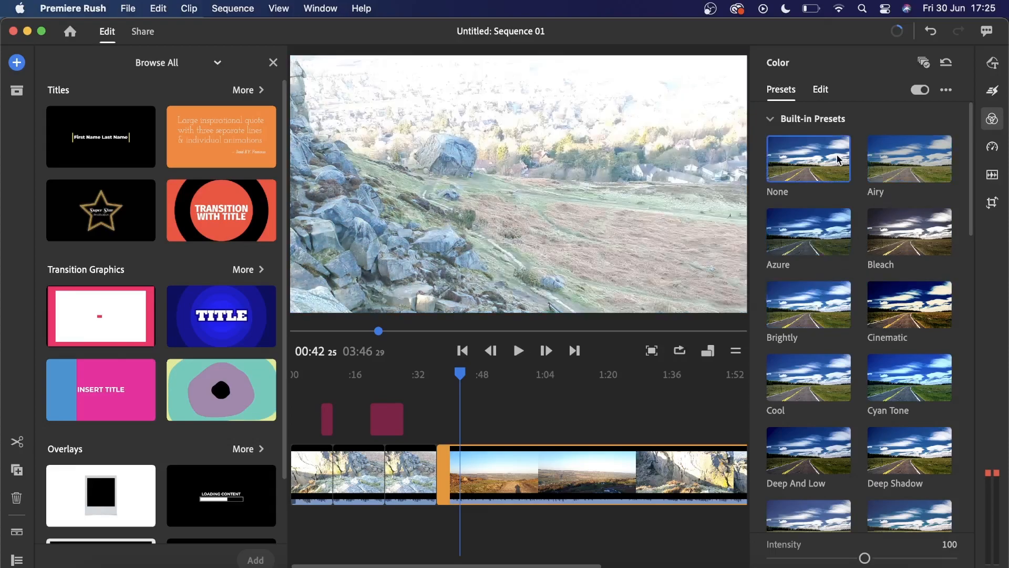
- Try the Airy, Film, Greenery and Washed Out color presets on the long landscape clip
click(936, 172)
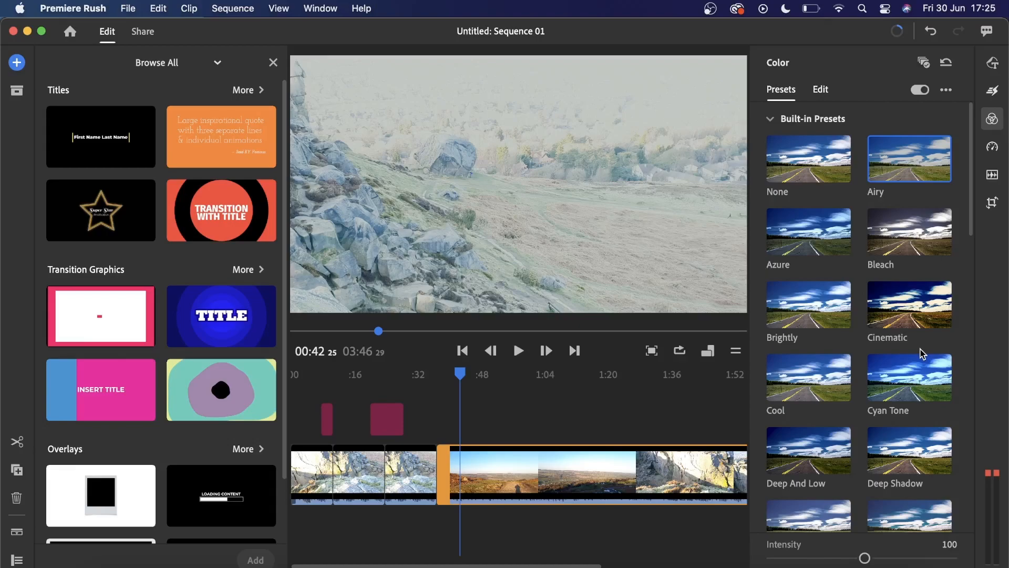
scroll(922, 353, down, 5)
click(923, 402)
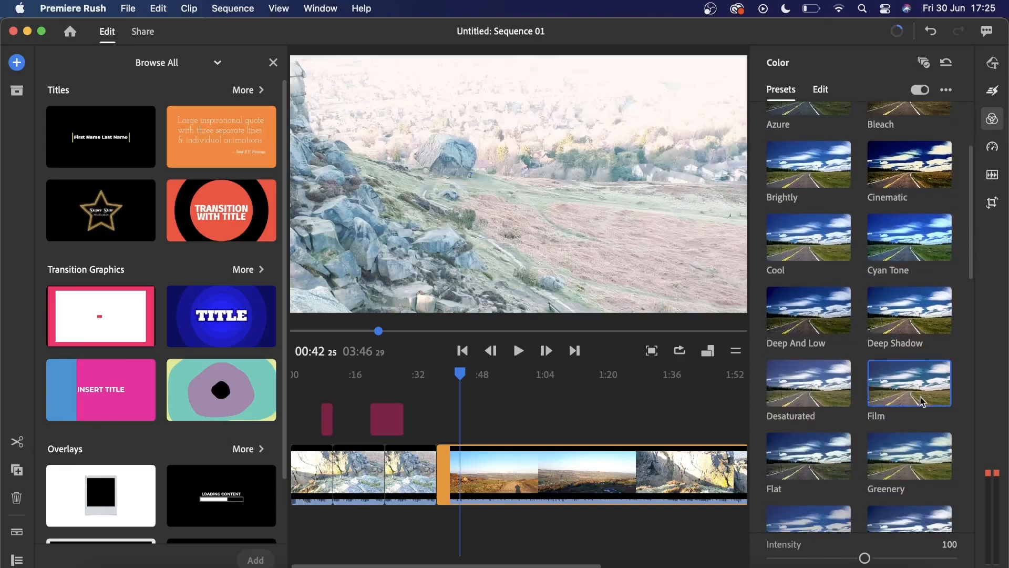
click(916, 441)
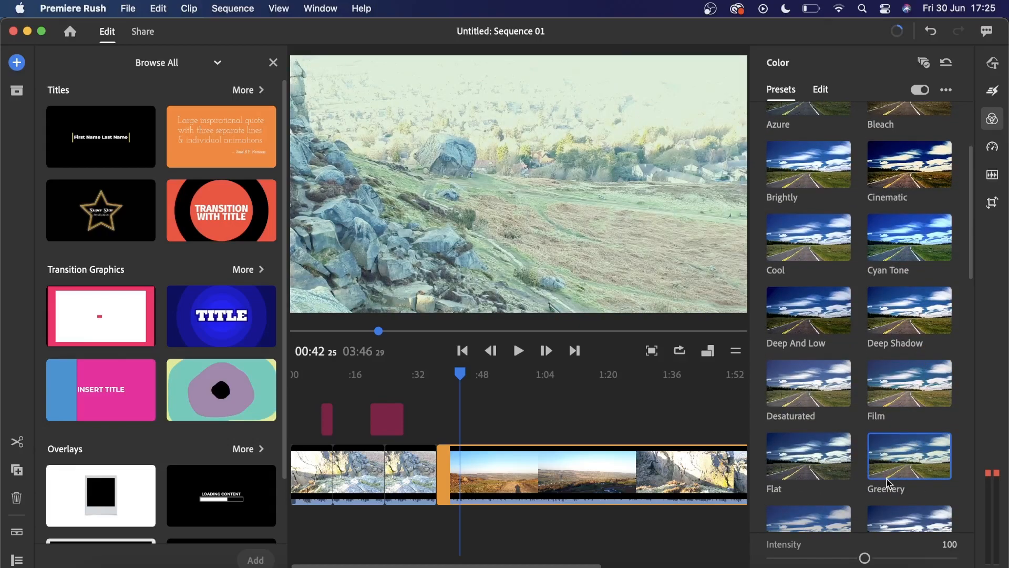
scroll(888, 475, down, 10)
click(881, 459)
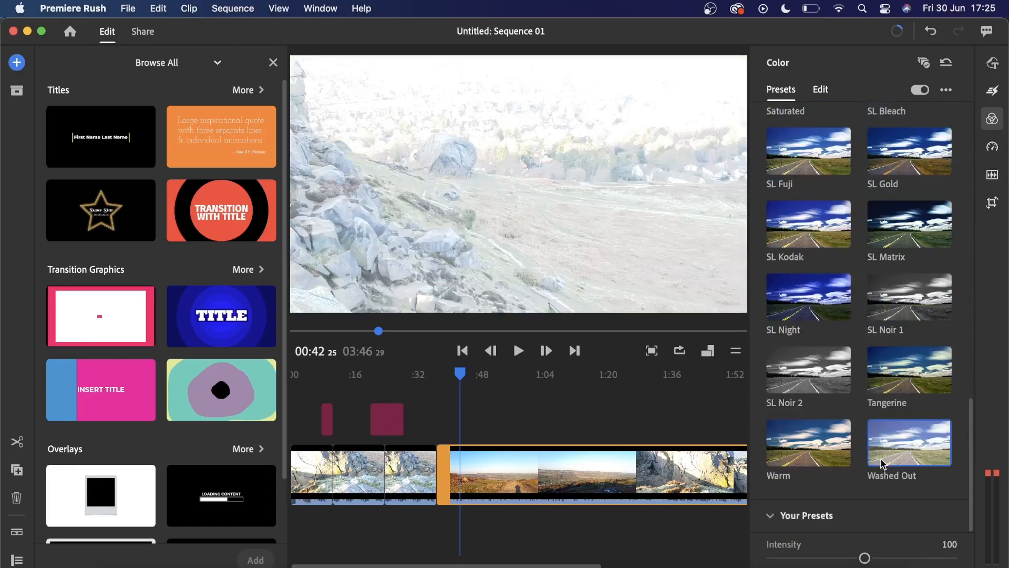
- Try the Warm, SL Noir 2, Tangerine, SL Noir 1, SL Night and SL Kodak color presets on the clip
click(820, 452)
click(823, 388)
click(897, 353)
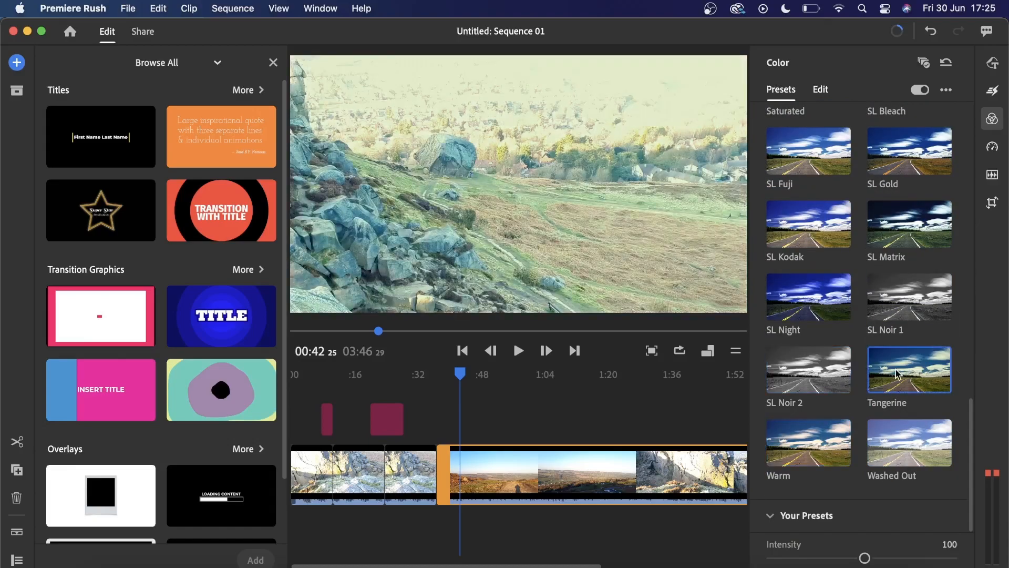
click(896, 321)
click(833, 310)
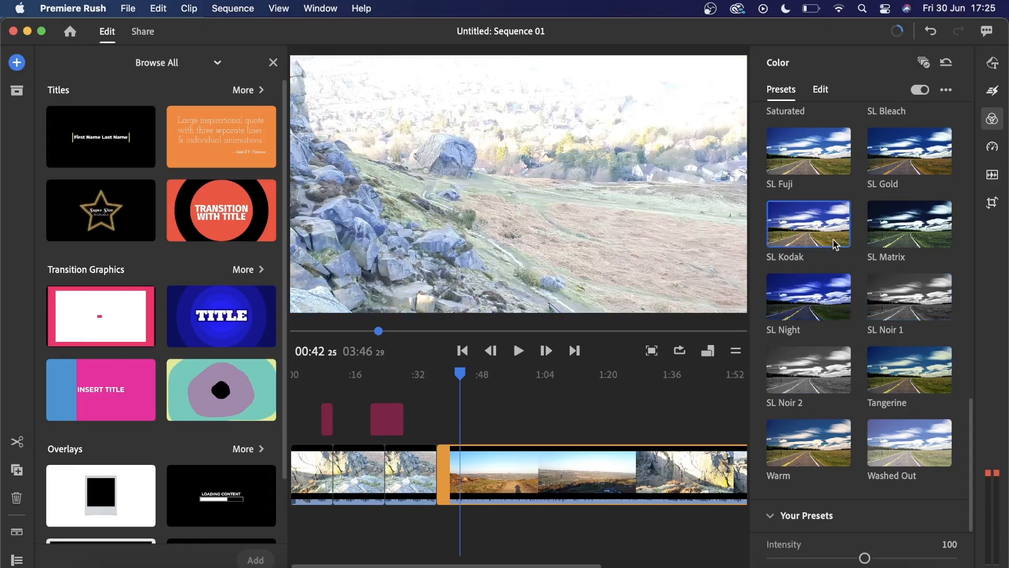
- Compare the SL Matrix color preset and apply SL Gold to the long landscape clip
click(901, 237)
click(894, 173)
scroll(896, 176, up, 5)
scroll(896, 176, up, 5)
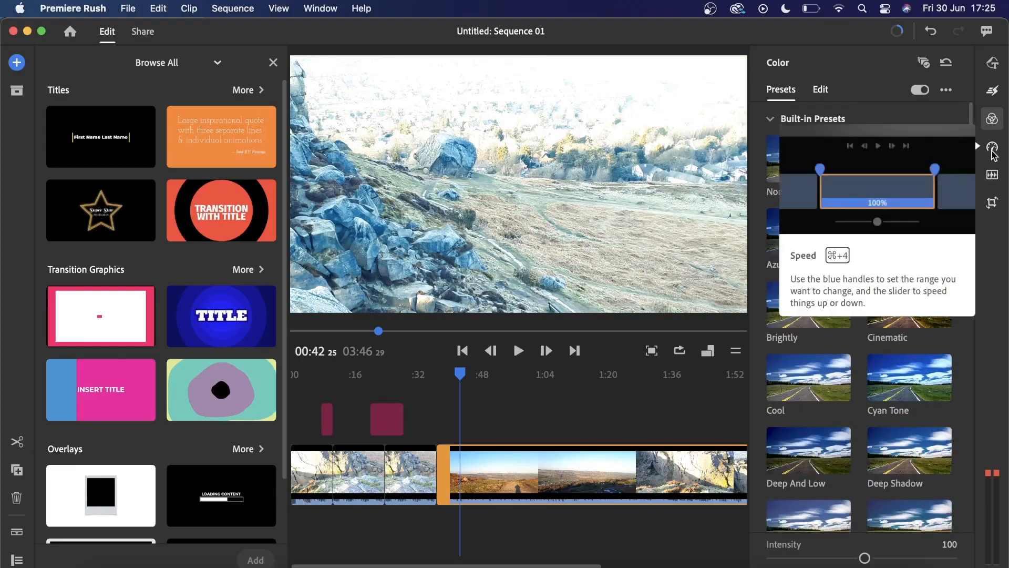
- Examine the Your Presets section that follows the built-in color presets
scroll(854, 245, down, 10)
click(771, 516)
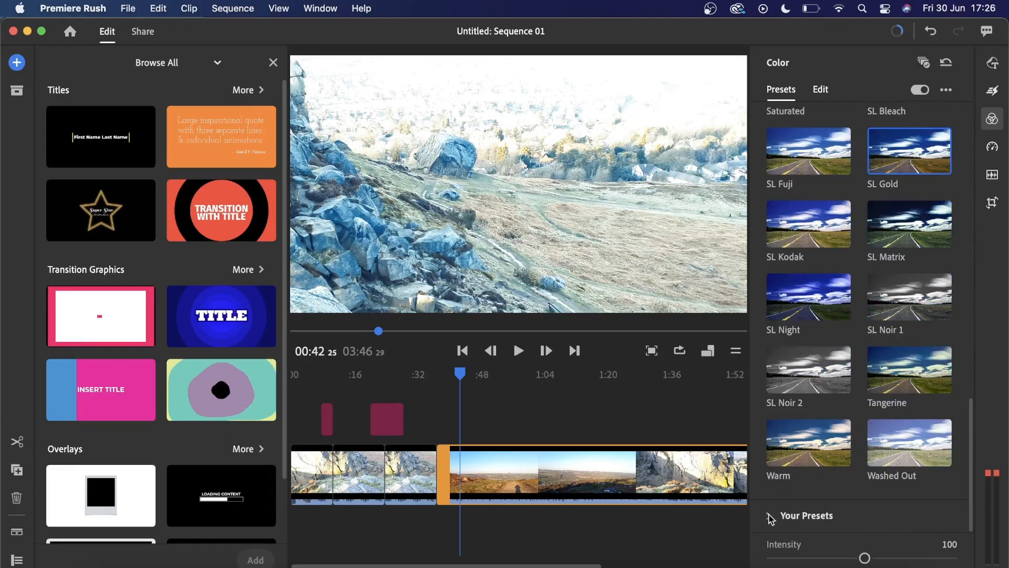
scroll(795, 413, up, 5)
scroll(794, 413, down, 5)
click(769, 517)
- Adjust the clip's basic color settings: Temp 22, Shadows -6, Highlights about 31, and slightly lower Contrast
click(821, 90)
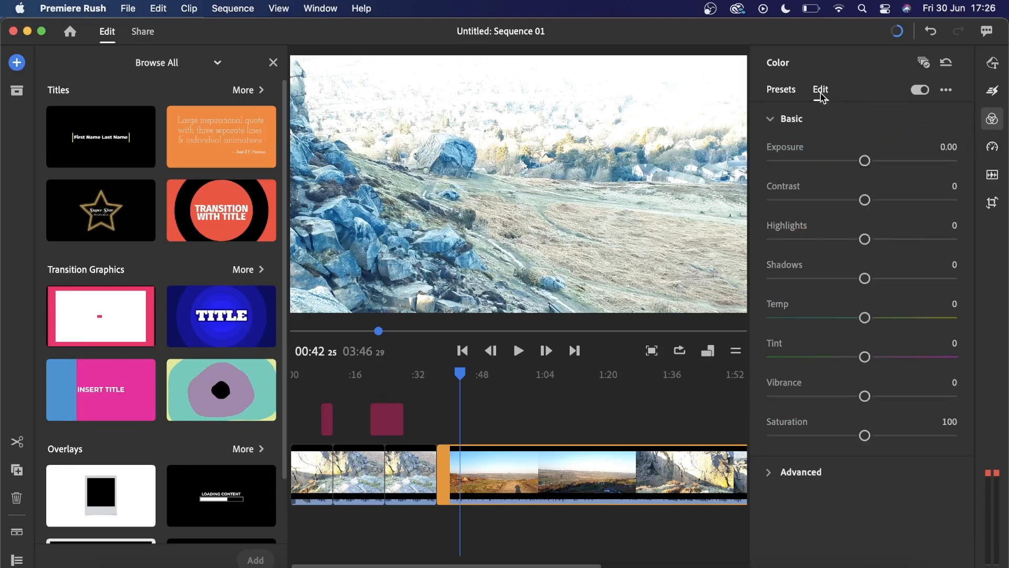
click(771, 472)
scroll(773, 476, down, 4)
scroll(772, 476, up, 4)
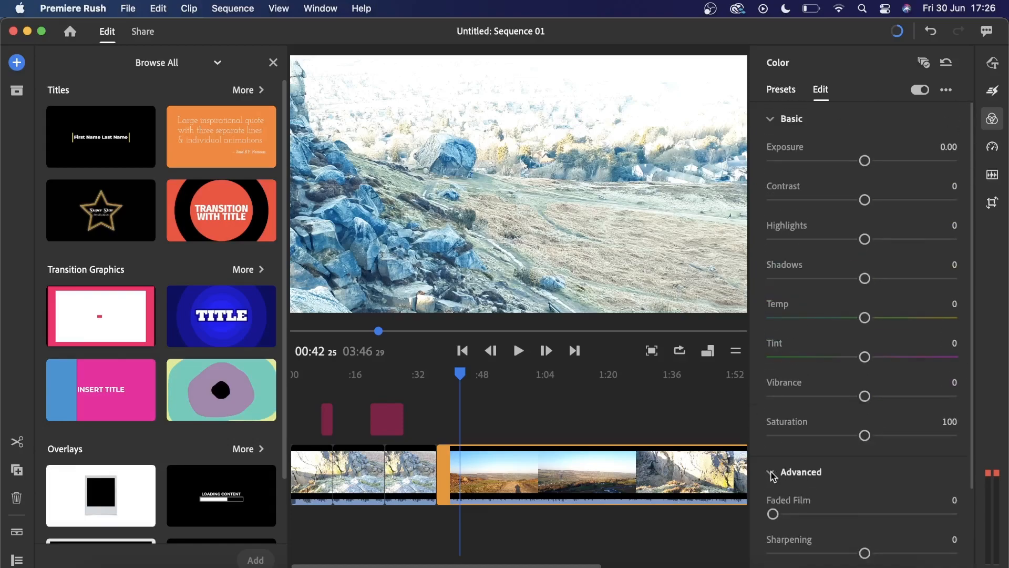
drag(864, 318, 883, 318)
drag(863, 278, 854, 283)
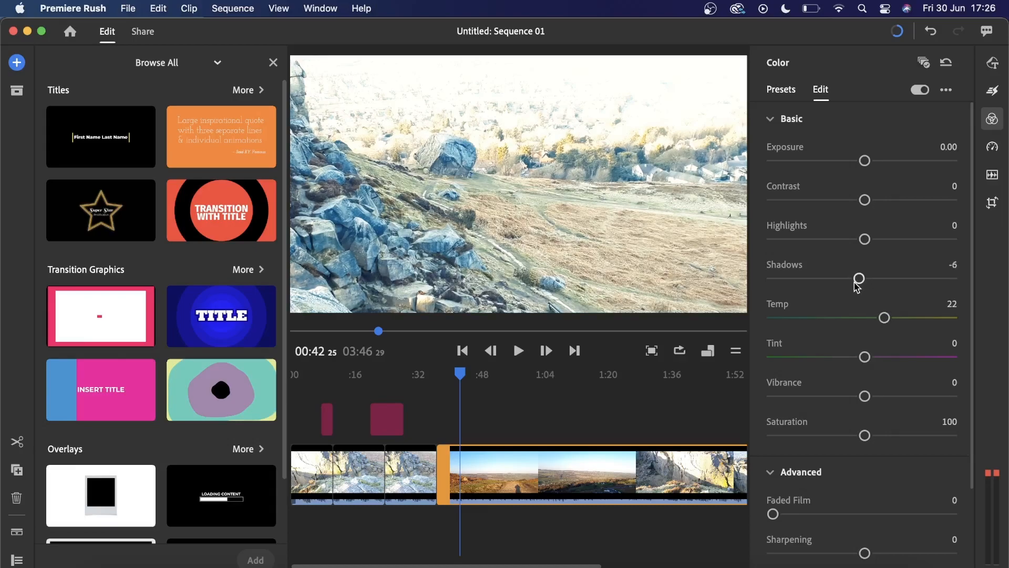
drag(865, 241, 888, 243)
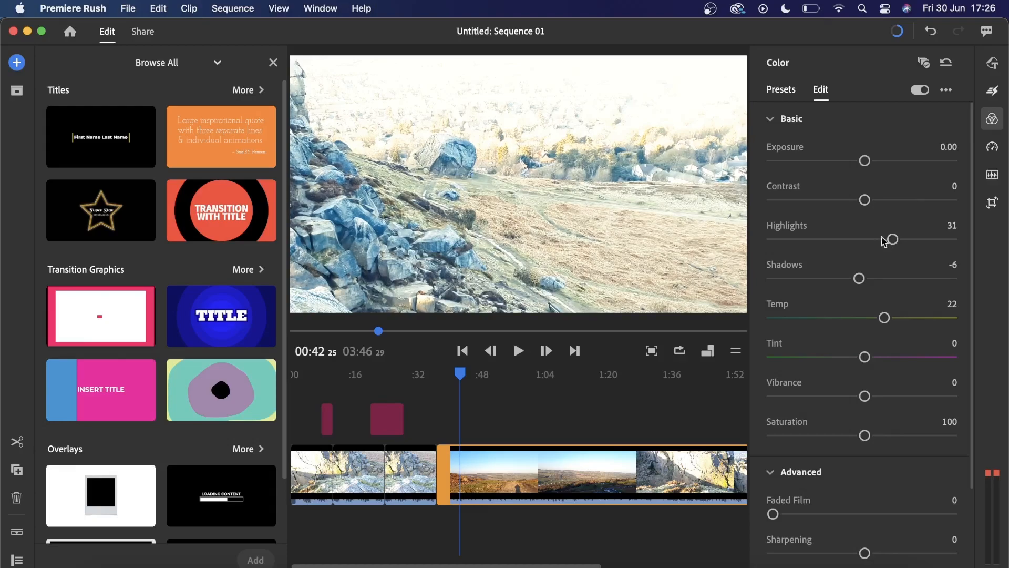
mouse_move(864, 203)
mouse_down()
mouse_move(856, 206)
mouse_move(892, 206)
mouse_move(855, 206)
mouse_up()
- Review the clip's speed and audio settings, and set its vertical position to 1114 and horizontal position to 2071
click(990, 151)
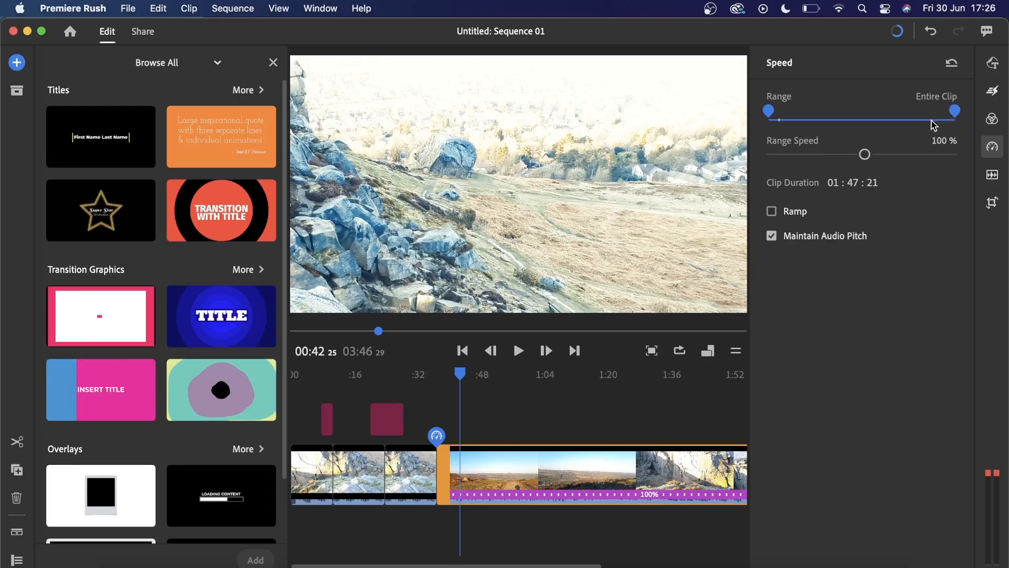
click(992, 179)
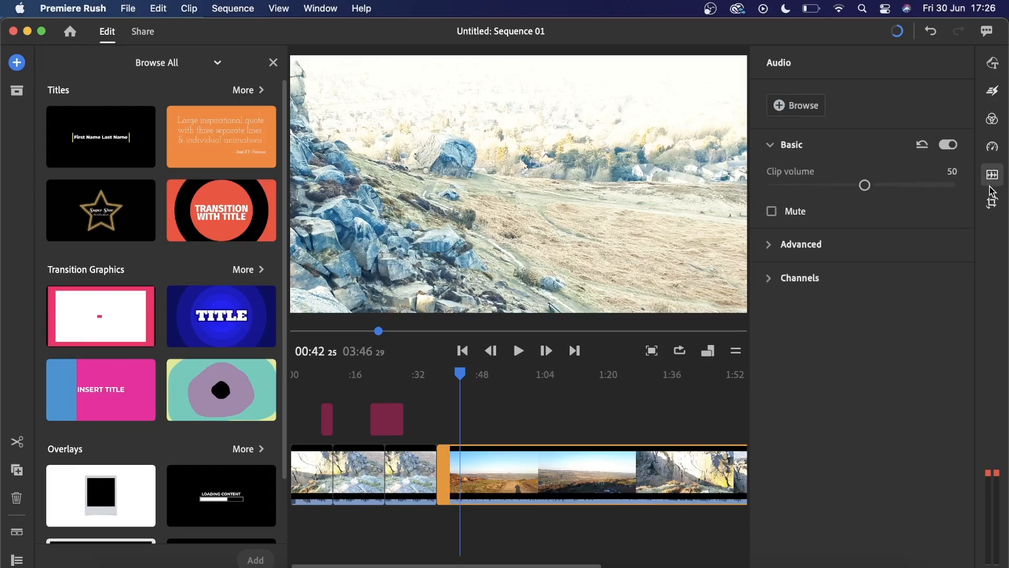
click(993, 205)
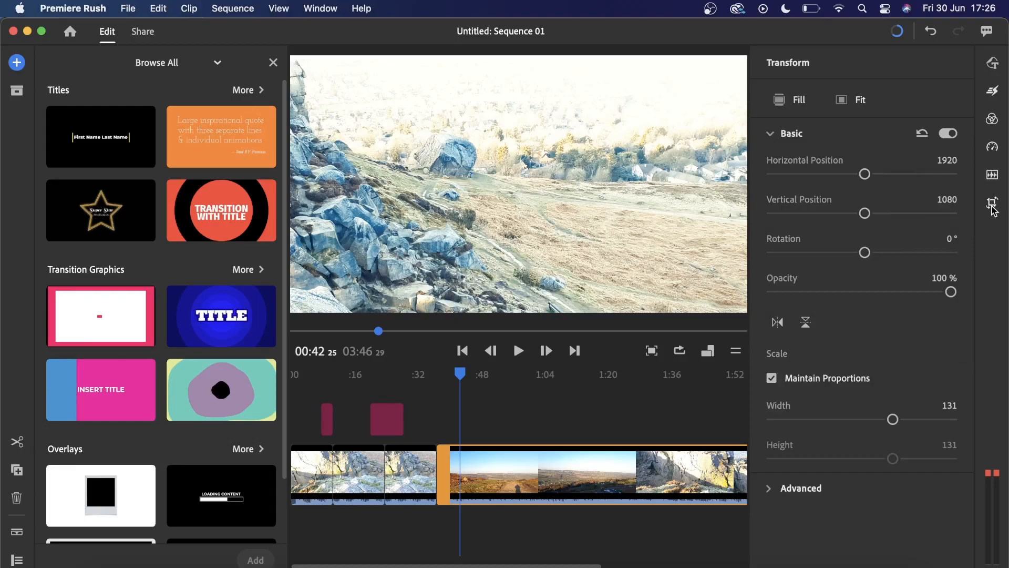
drag(864, 213, 865, 220)
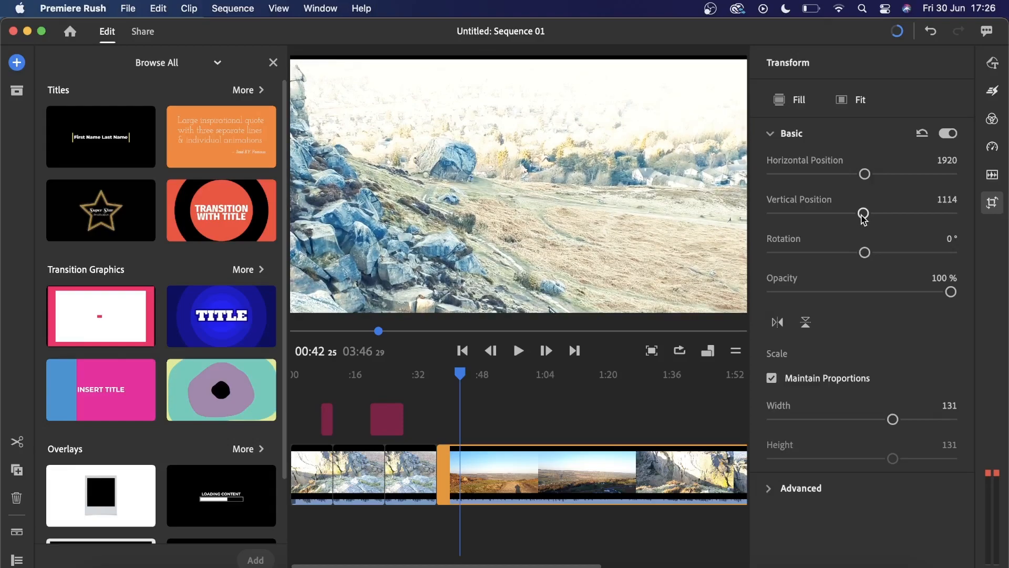
mouse_move(865, 174)
mouse_down()
mouse_move(874, 178)
mouse_move(865, 182)
mouse_up()
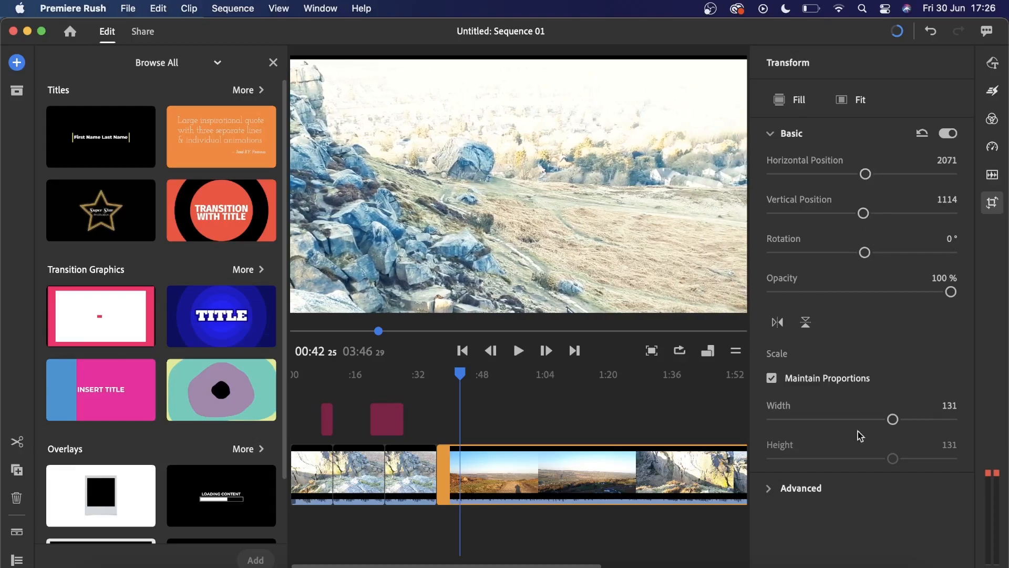
- Examine the clip's advanced transform settings for crop and appearance
click(771, 490)
scroll(772, 491, down, 5)
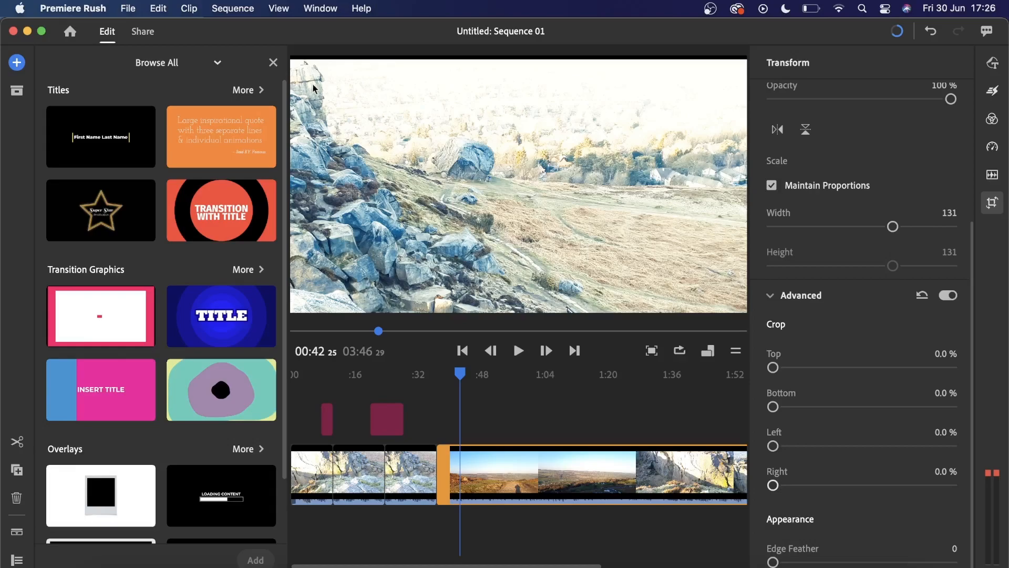
- Browse the full Titles collection and place Neon L.A. Vibes Story for Instagram above the start of the long landscape clip
click(243, 92)
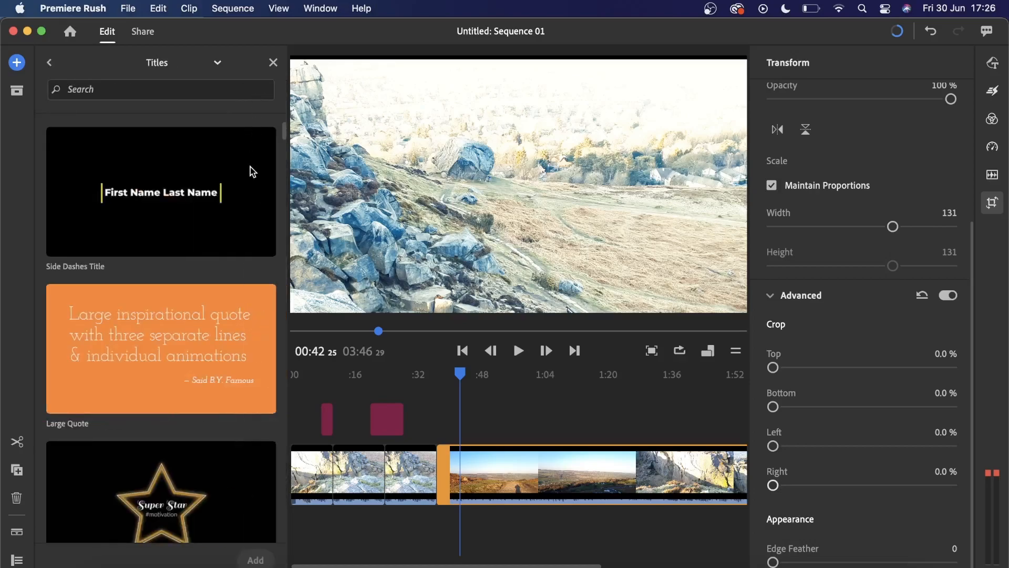
scroll(250, 166, down, 15)
scroll(250, 160, down, 10)
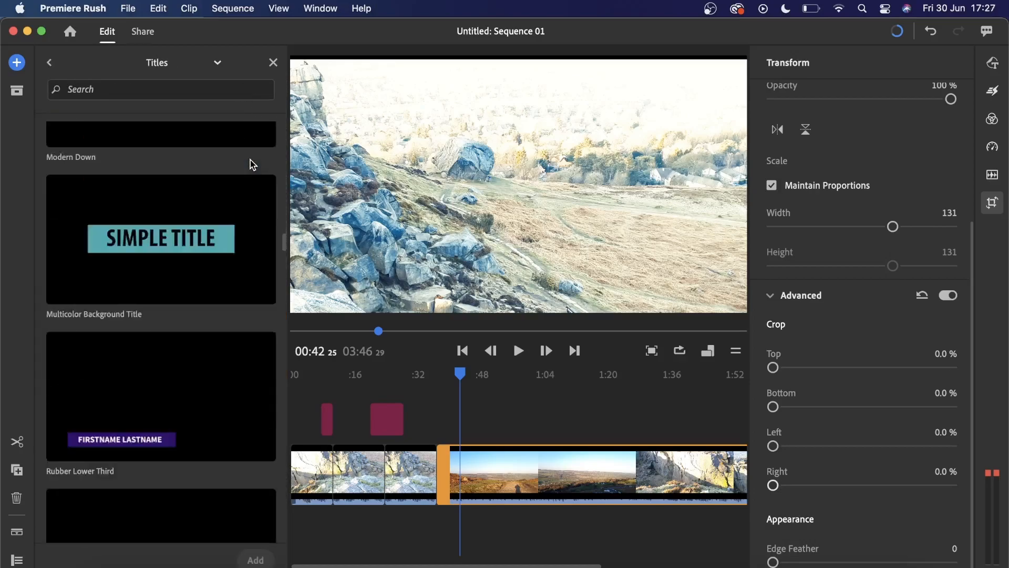
scroll(251, 160, up, 3)
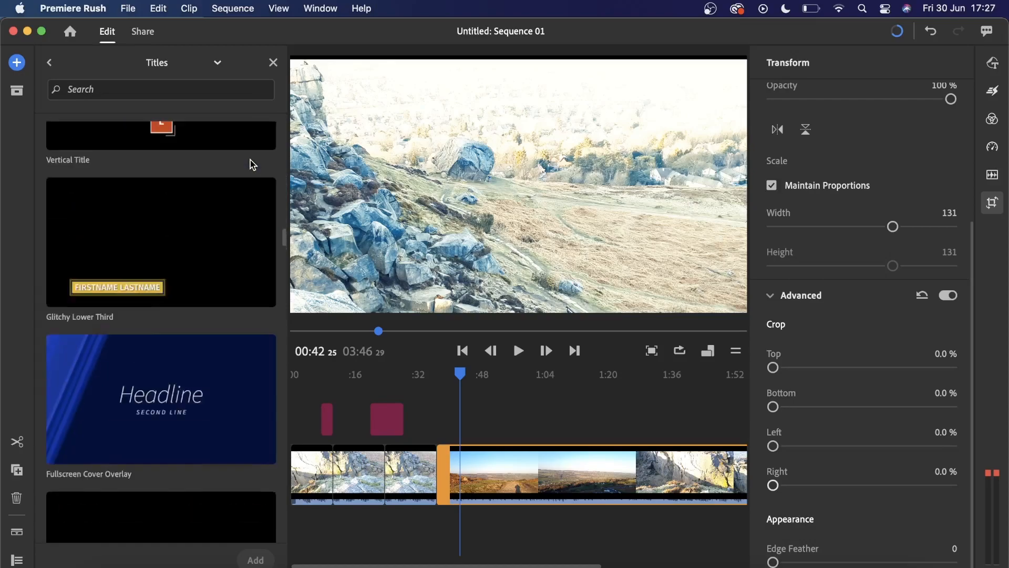
scroll(253, 165, up, 3)
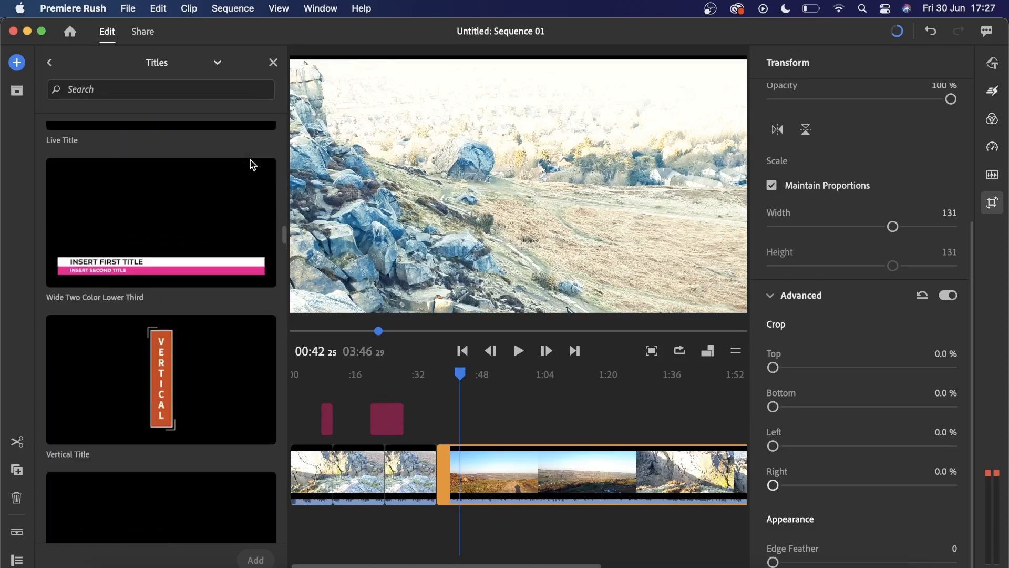
scroll(250, 161, up, 10)
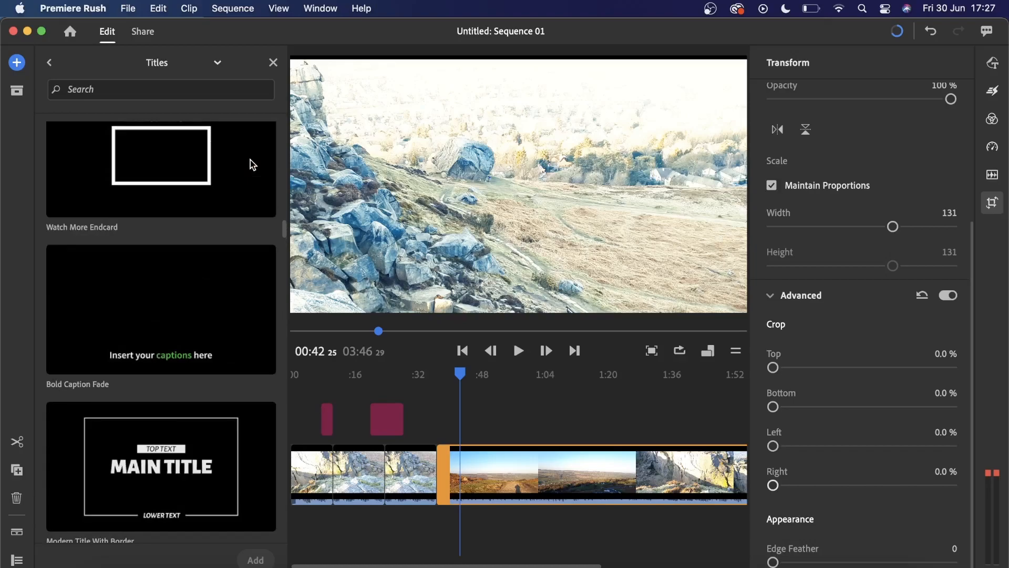
scroll(251, 163, up, 15)
scroll(251, 160, up, 15)
scroll(250, 160, up, 8)
scroll(250, 160, down, 15)
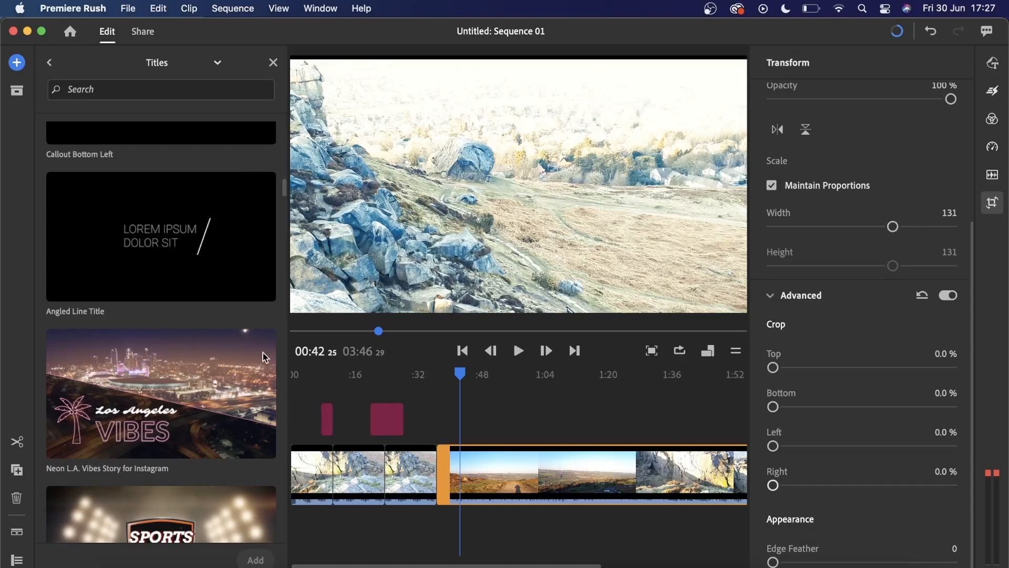
drag(231, 380, 441, 427)
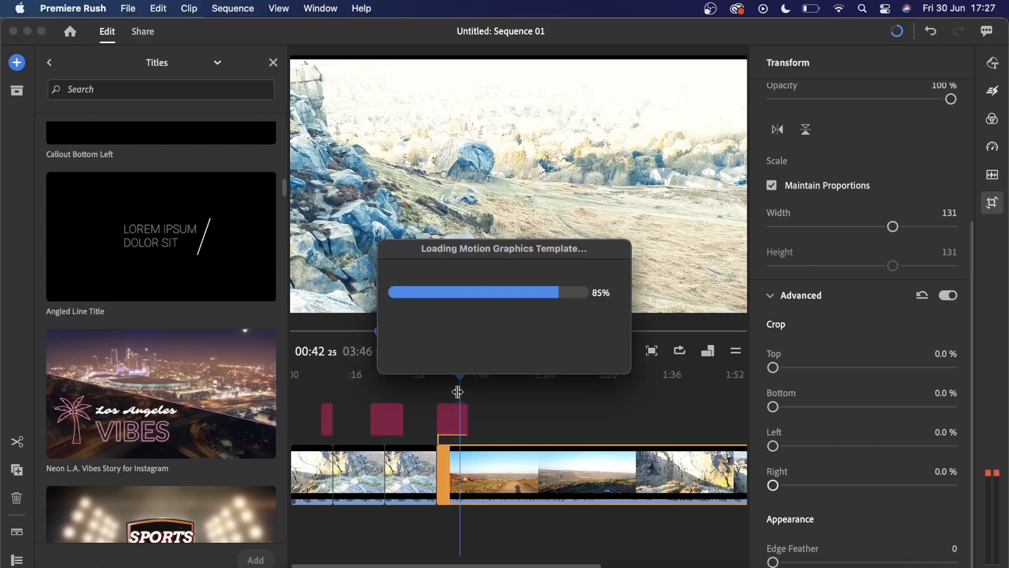
- Play the sequence from about 00:34, just before the neon title, to preview the title's animation over the footage
drag(461, 379, 423, 379)
key(space)
key(space)
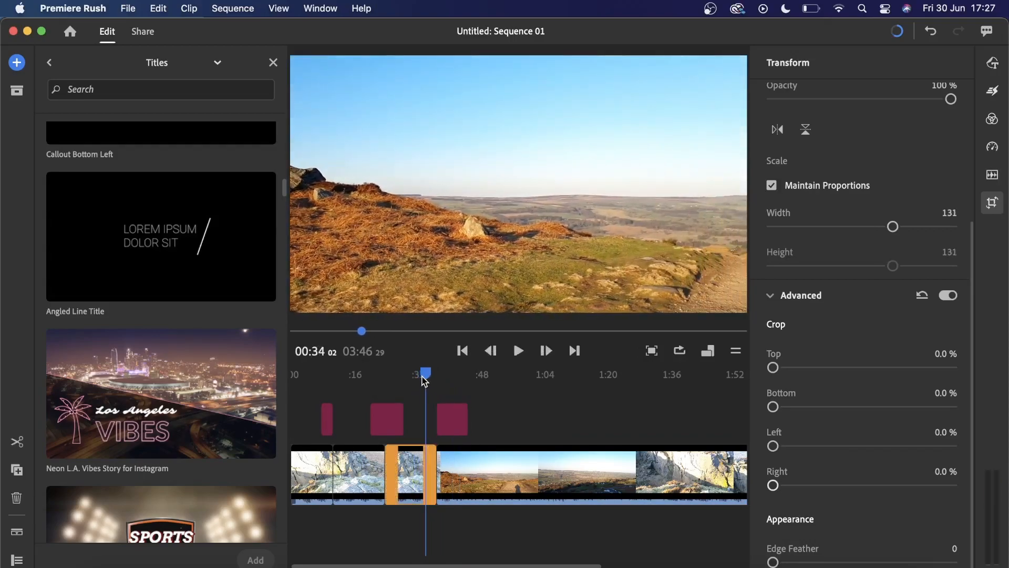
key(space)
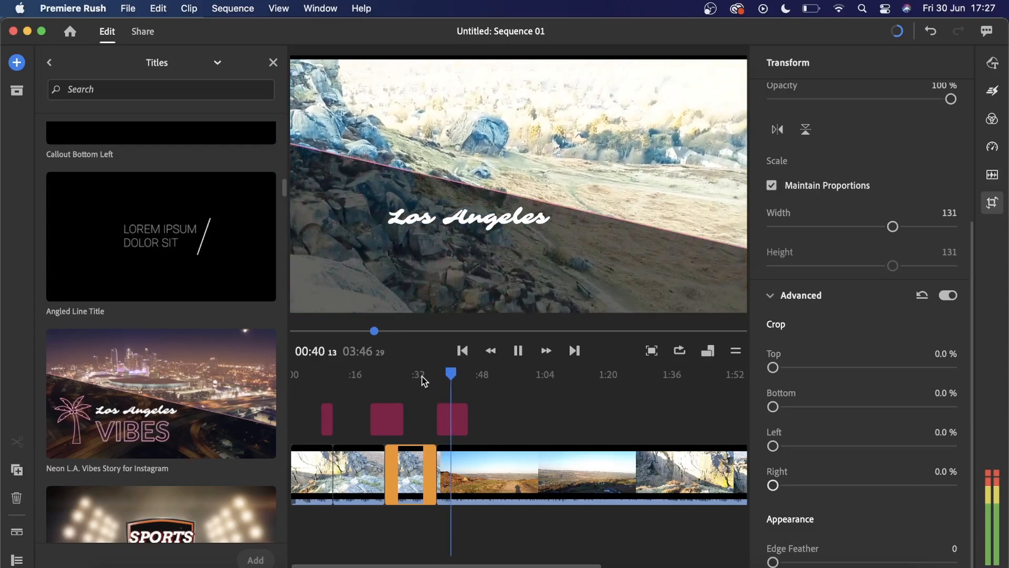
key(space)
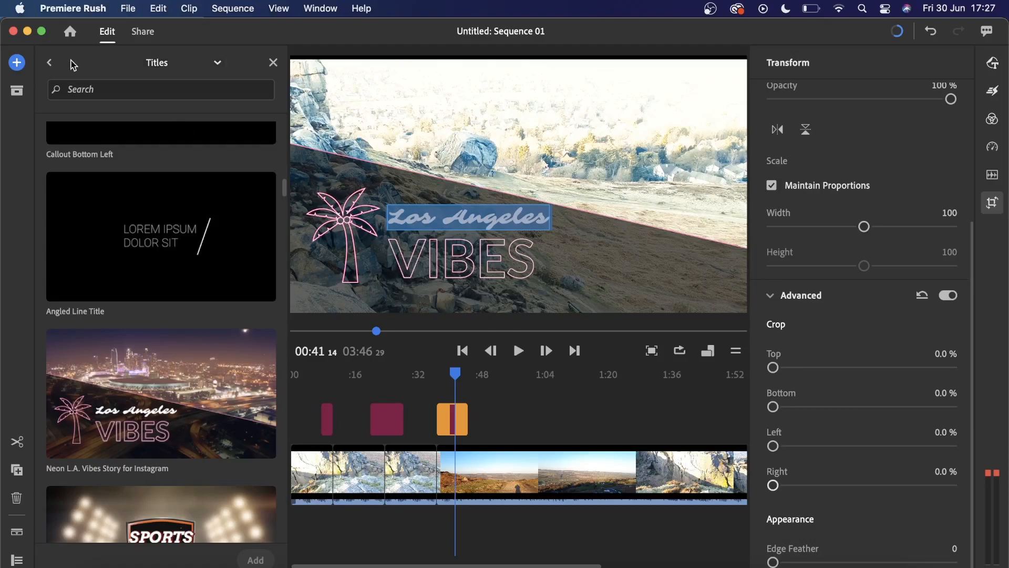
- Leave the graphics templates, review the project assets, and hide them to widen the preview and timeline
click(52, 62)
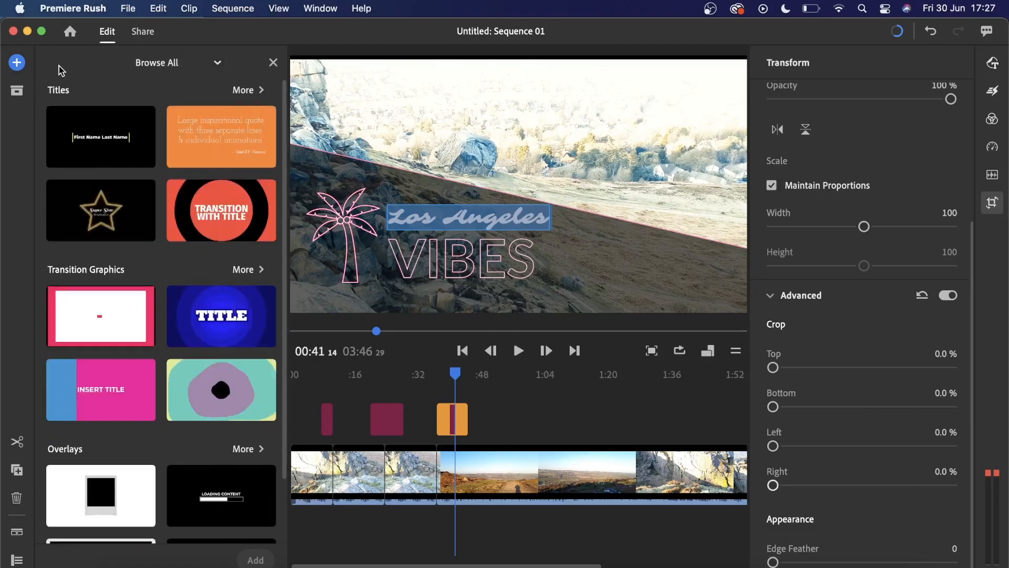
click(24, 93)
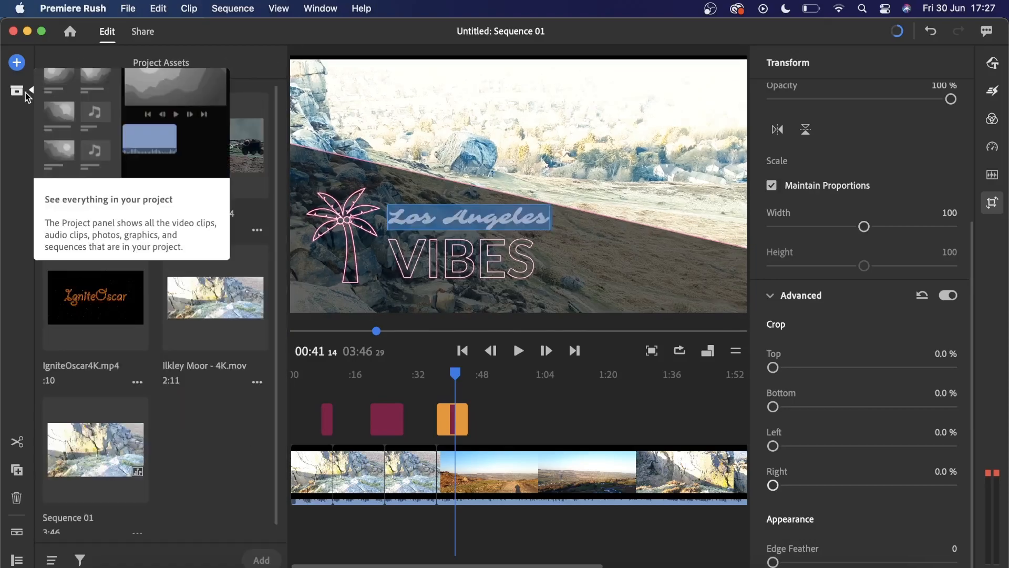
click(25, 92)
click(26, 93)
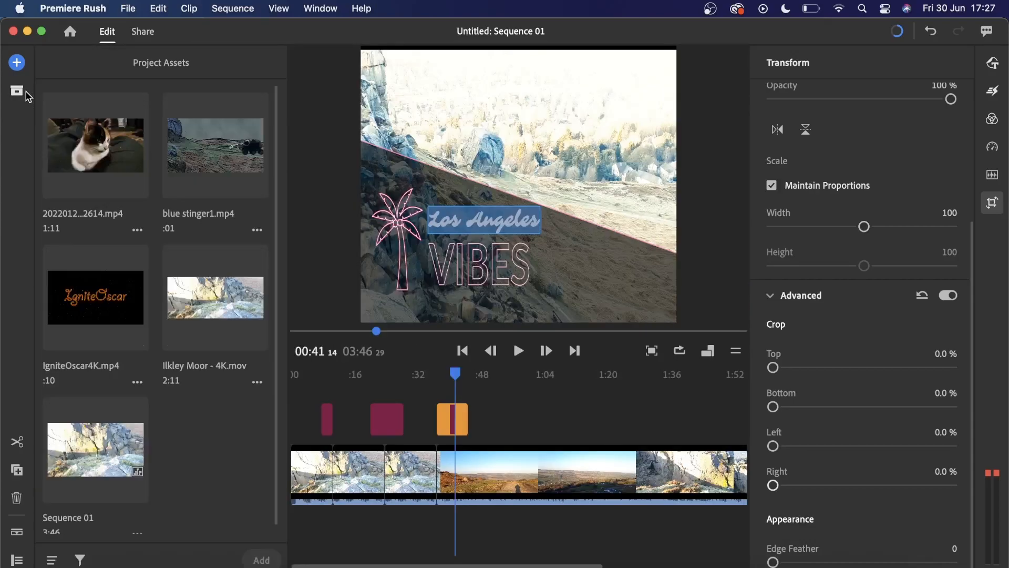
click(17, 92)
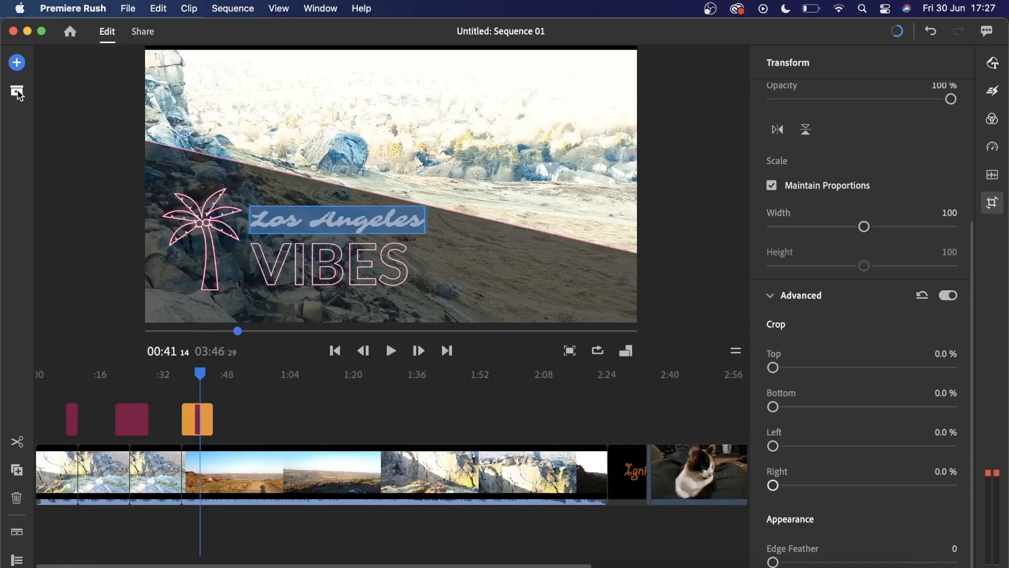